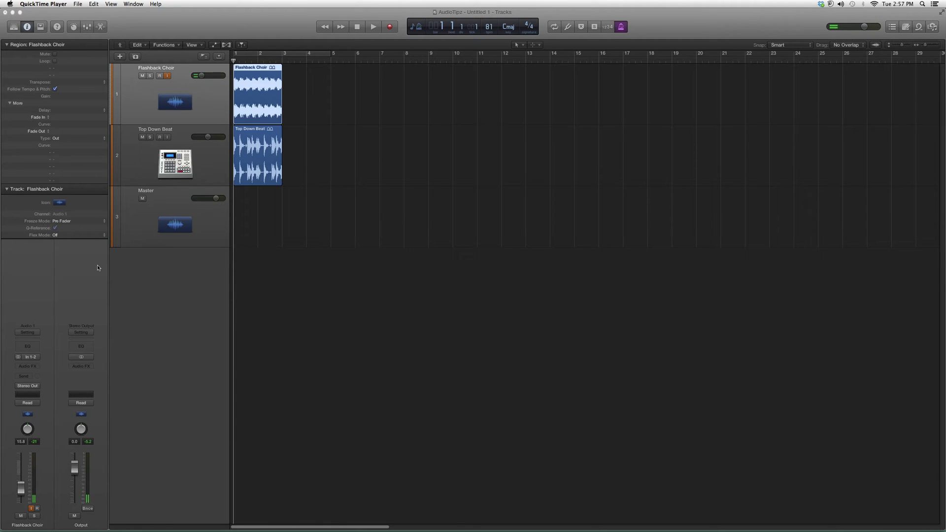
Insert Waves Bass Rider on Flashback Choir's Audio FX slot and centre its plug-in window
left_click(34, 366)
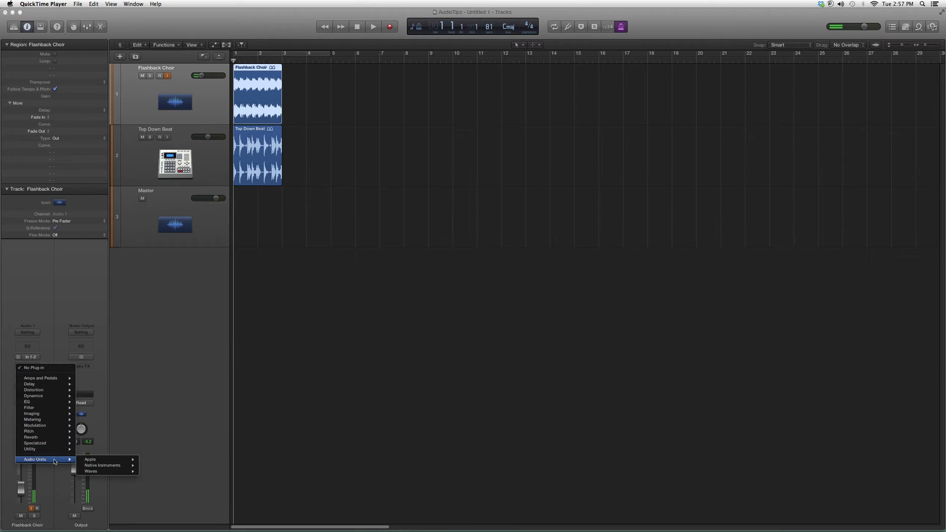
mouse_move(37, 459)
mouse_move(91, 471)
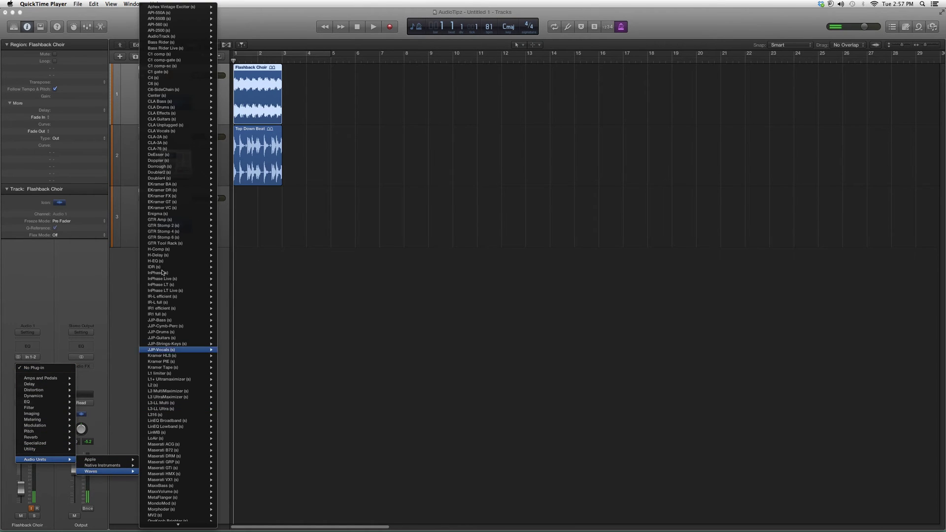
left_click(163, 42)
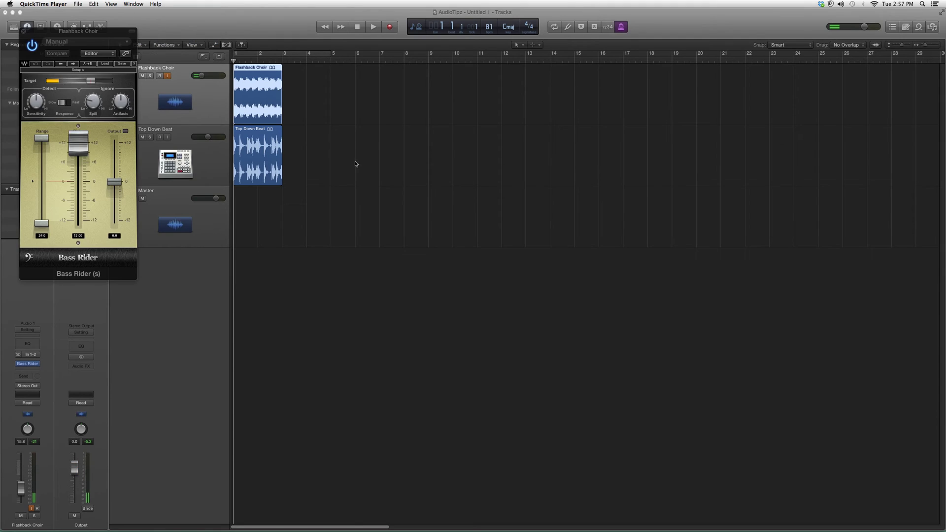
left_click_drag(77, 31, 347, 162)
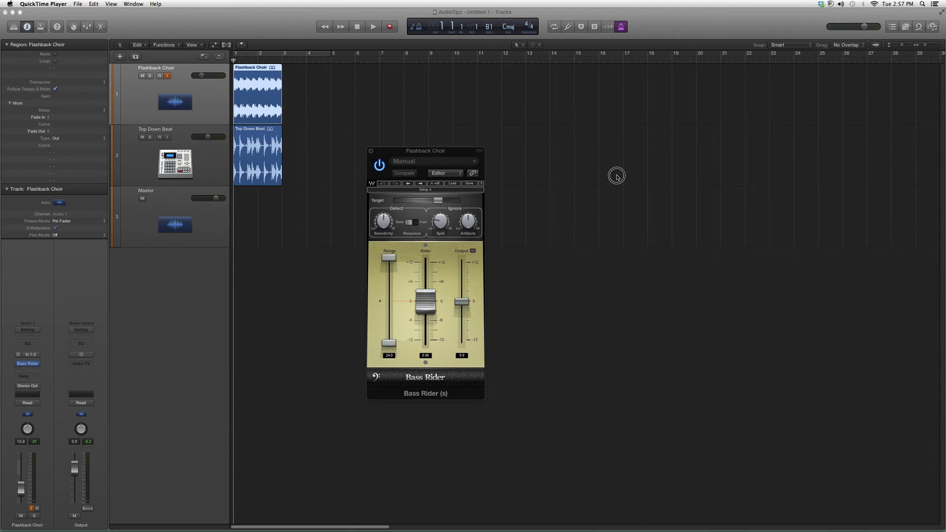
Turn off Flashback Choir's input monitoring, bypass Bass Rider, and set the track level to 24.0
left_click(169, 75)
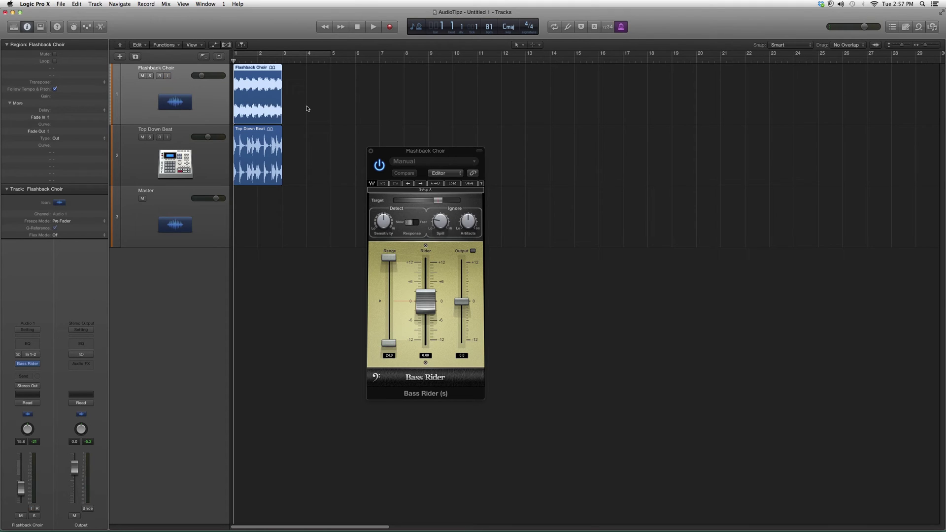
left_click(380, 165)
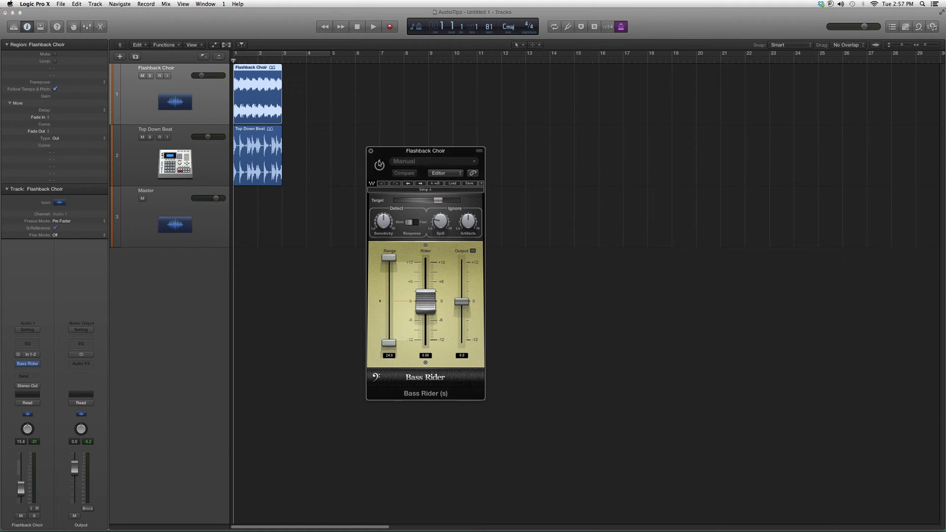
left_click(169, 76)
Inspect Bass Rider's Spill knob and flip its Response switch between Slow and Fast
left_click(444, 224)
left_click(412, 223)
left_click(591, 217)
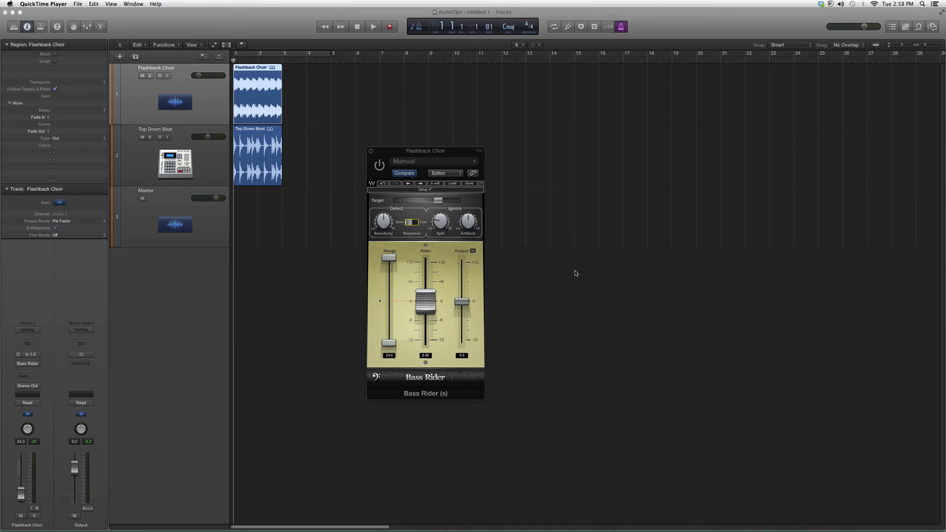